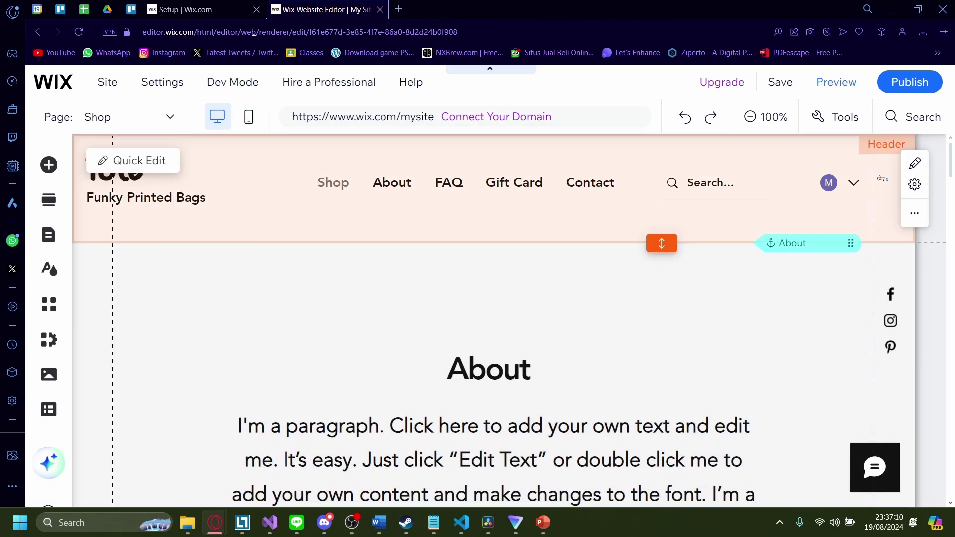
- Visit the store setup dashboard, then return to editing the website
{"action": "left_click", "coordinate": [185, 9]}
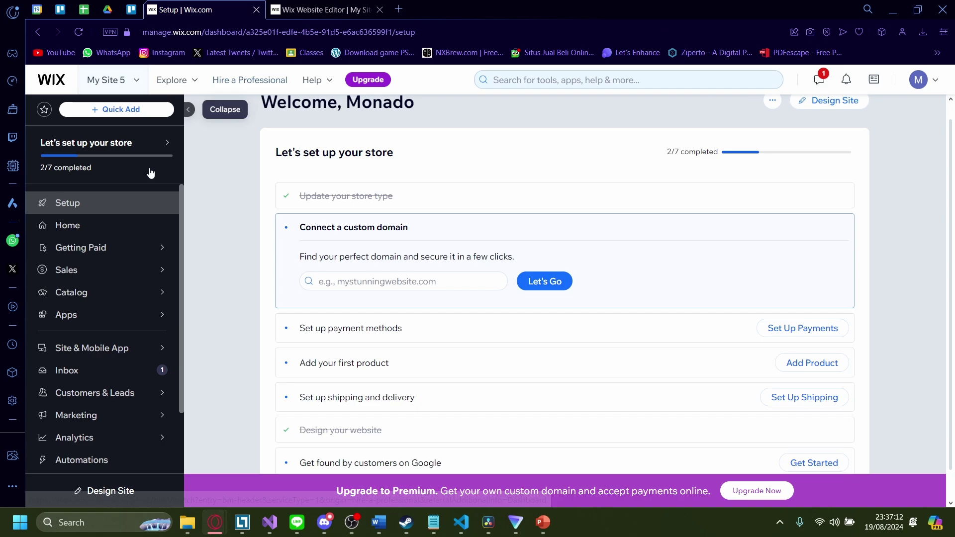
{"action": "scroll", "coordinate": [373, 358], "scroll_direction": "down", "scroll_amount": 1}
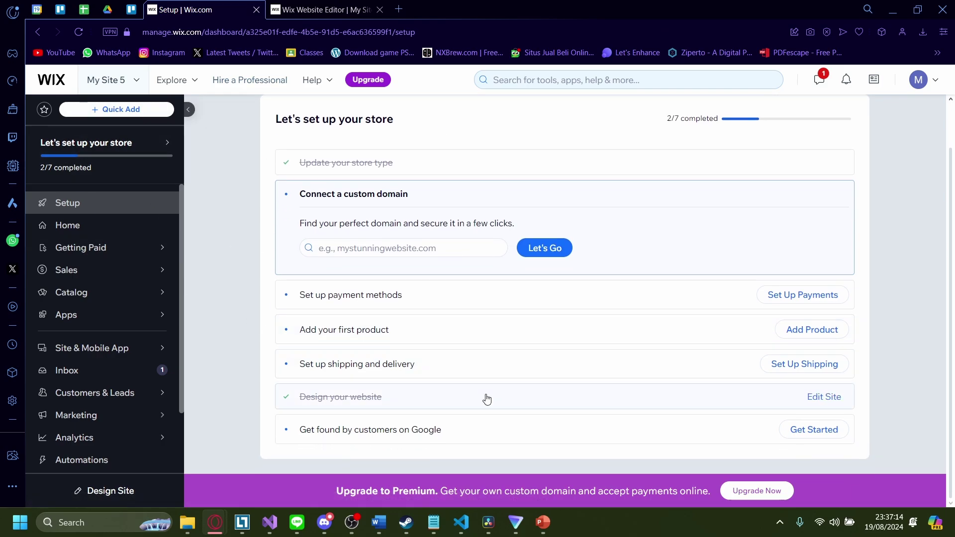
{"action": "left_click", "coordinate": [326, 9]}
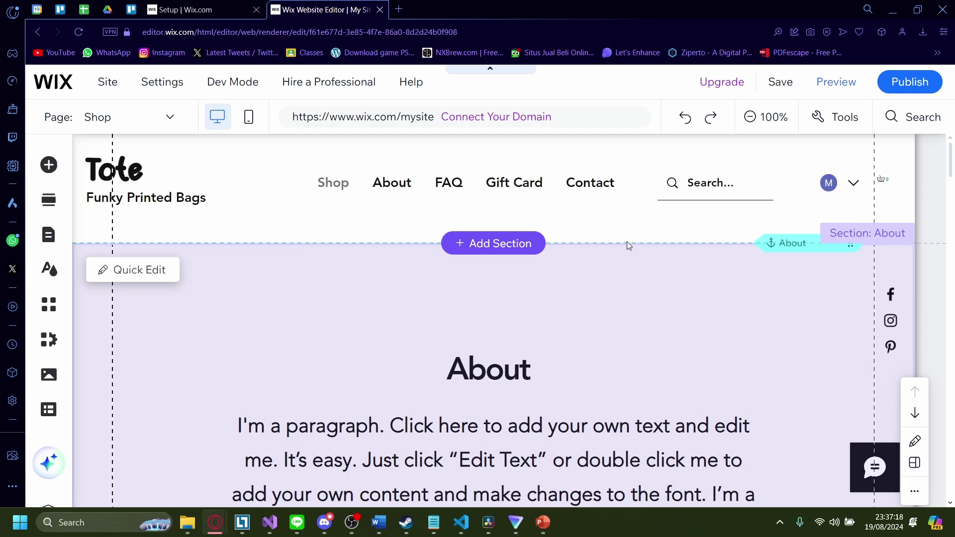
{"action": "scroll", "coordinate": [418, 246], "scroll_direction": "down", "scroll_amount": 4}
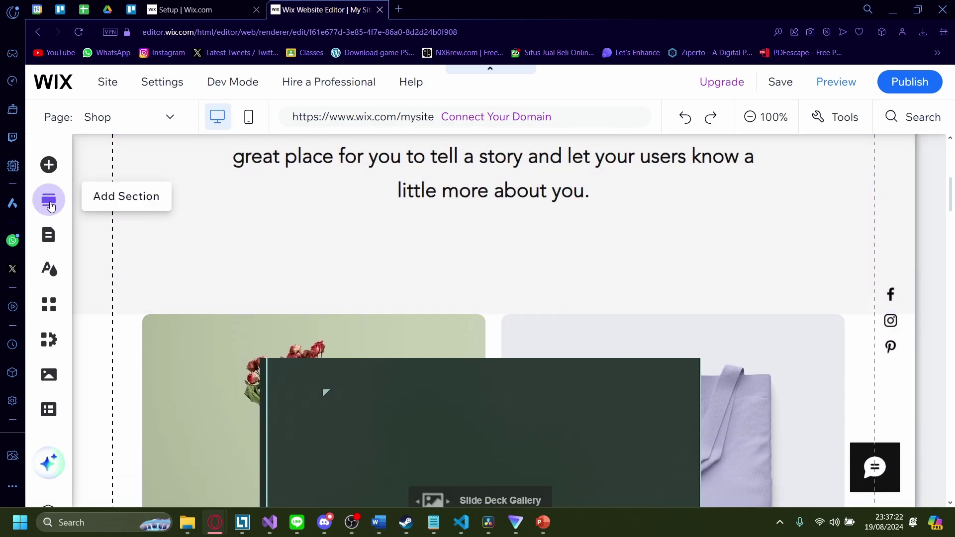
- Browse the Add Section catalog through About and other categories to the Welcome templates
{"action": "left_click", "coordinate": [49, 202]}
{"action": "left_click", "coordinate": [107, 286]}
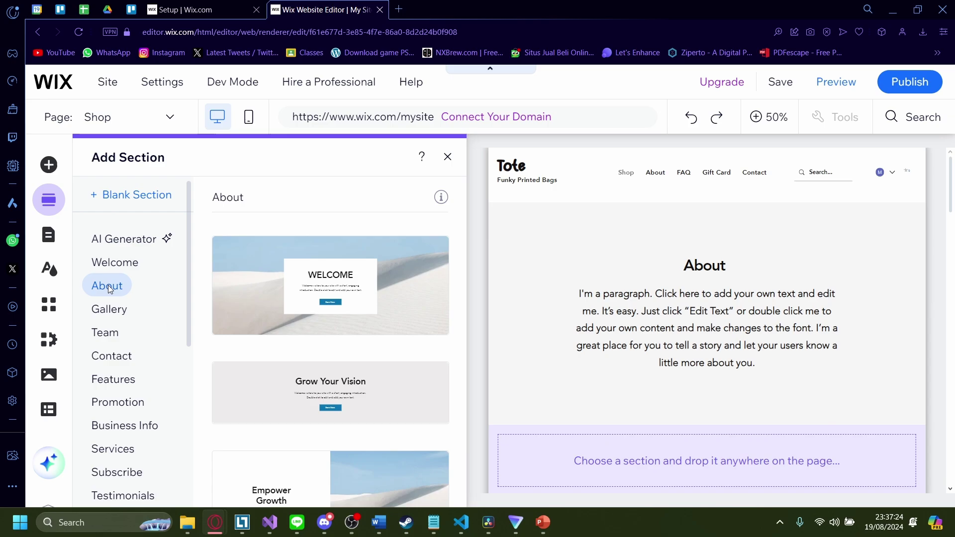
{"action": "left_click", "coordinate": [109, 308]}
{"action": "left_click", "coordinate": [115, 262]}
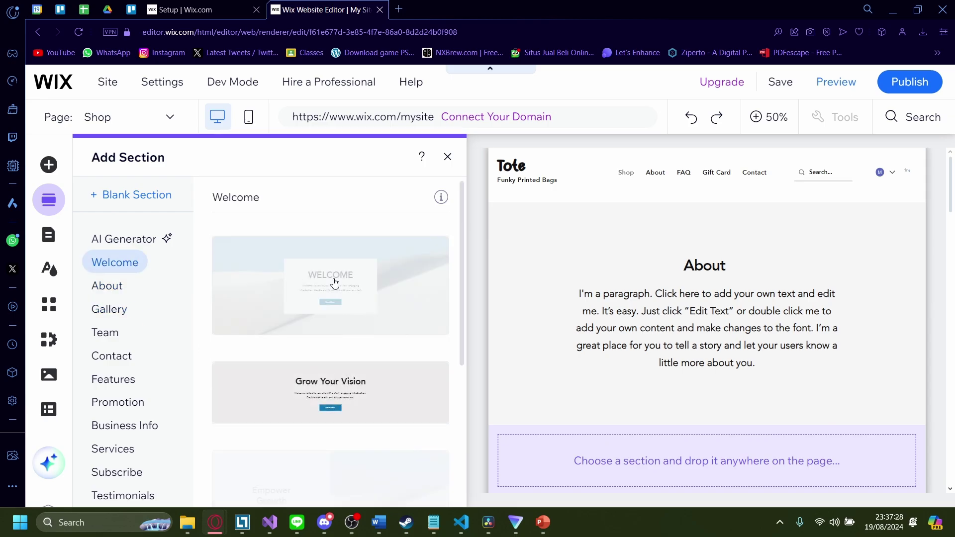
- Add the desert-photo Welcome template with Start Now button and move it below the products
{"action": "left_click", "coordinate": [651, 324]}
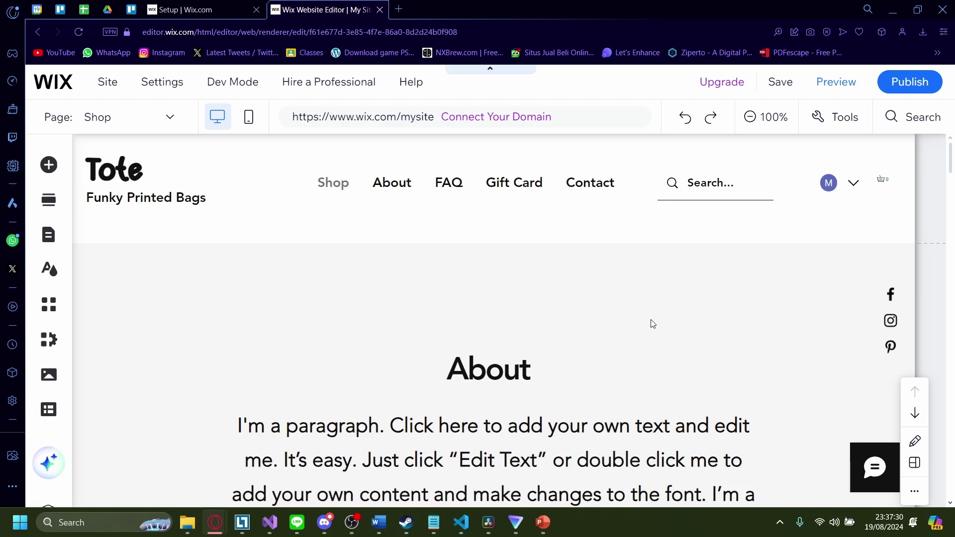
{"action": "scroll", "coordinate": [552, 344], "scroll_direction": "down", "scroll_amount": 3}
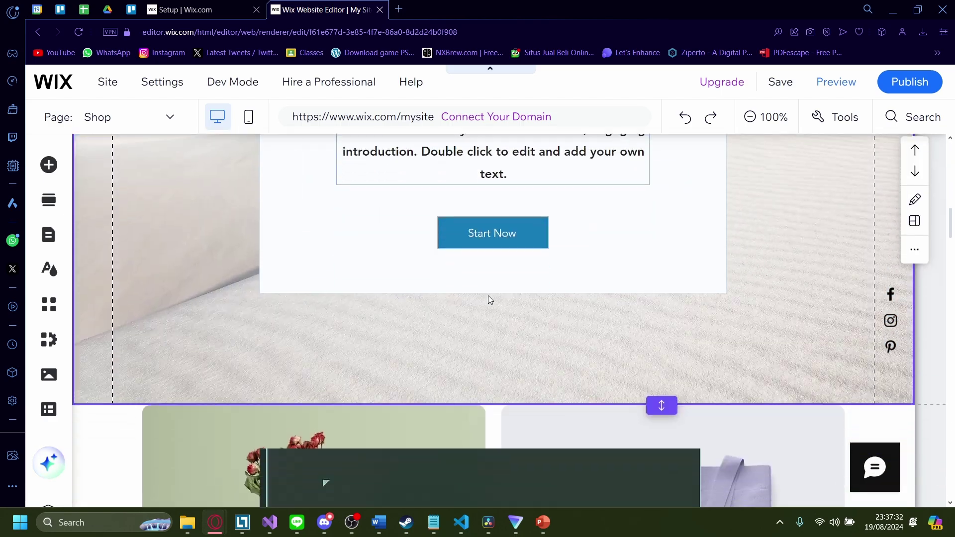
{"action": "scroll", "coordinate": [553, 343], "scroll_direction": "up", "scroll_amount": 3}
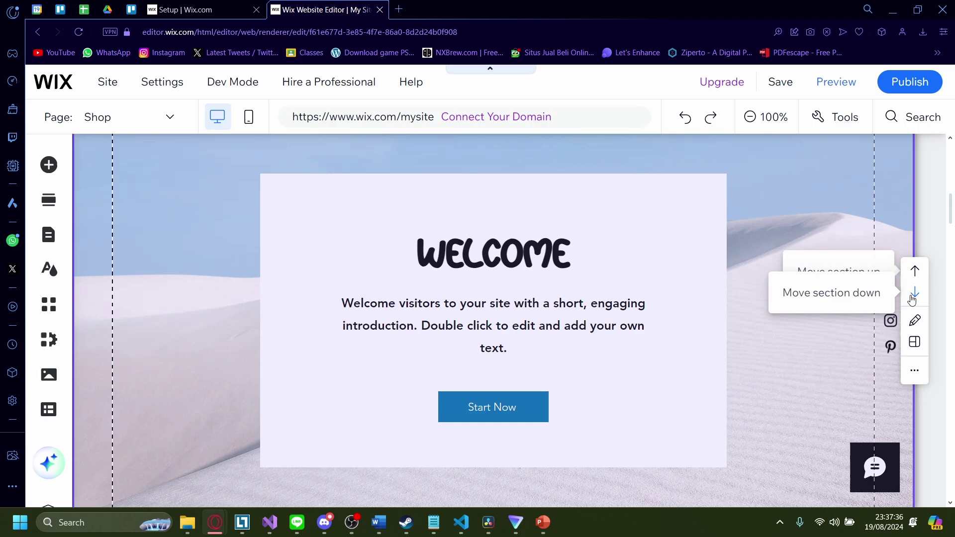
{"action": "left_click", "coordinate": [915, 297]}
{"action": "scroll", "coordinate": [911, 298], "scroll_direction": "down", "scroll_amount": 5}
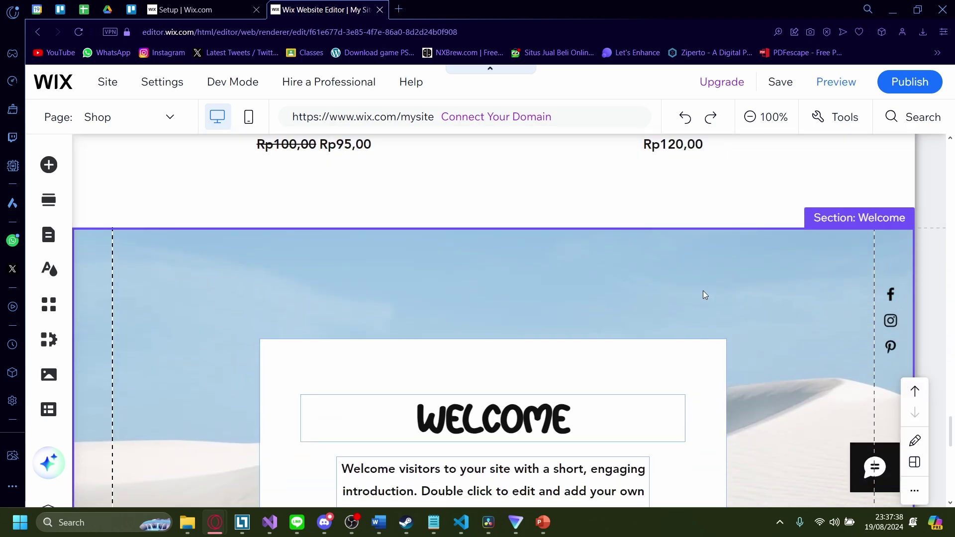